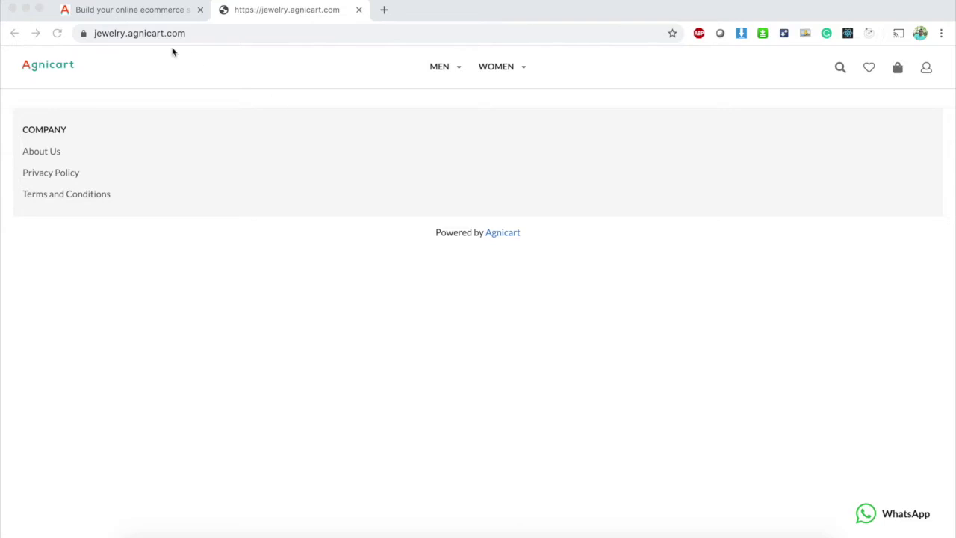
Create a carousel widget titled "Home Page Carousal" in the store admin.
click(105, 17)
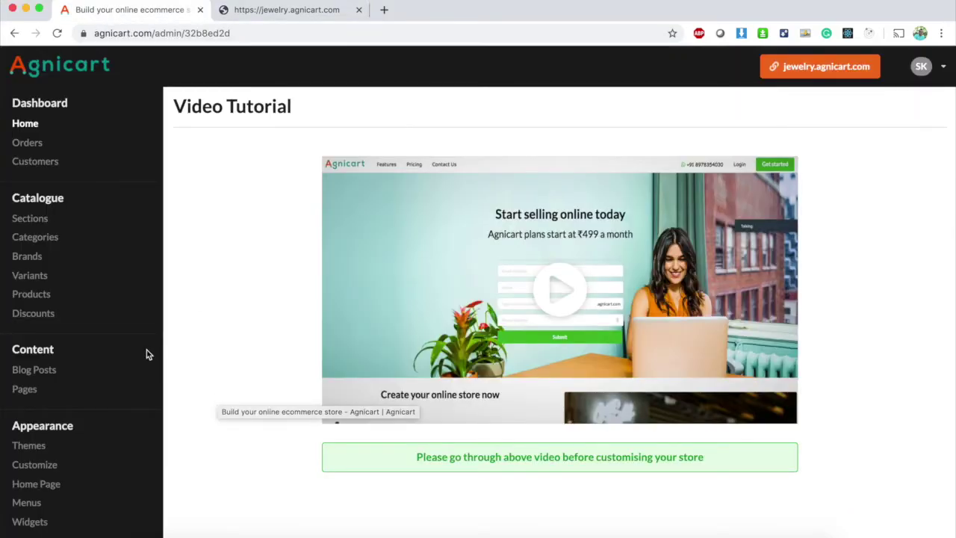
scroll(147, 354, down, 3)
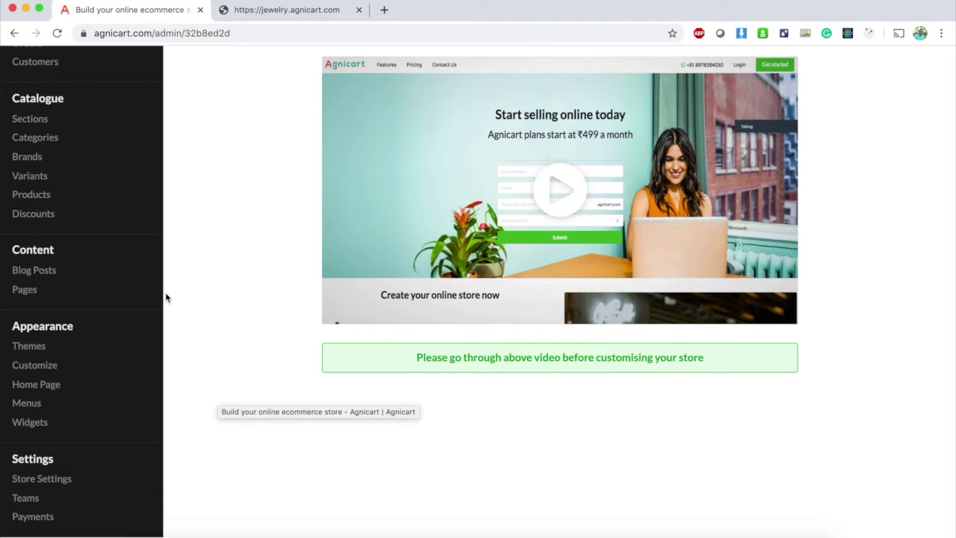
click(29, 429)
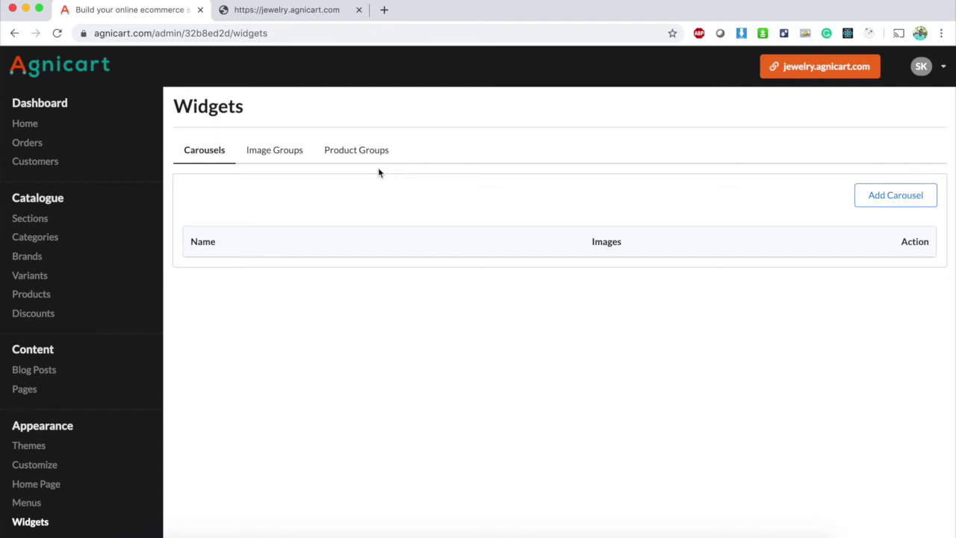
click(898, 199)
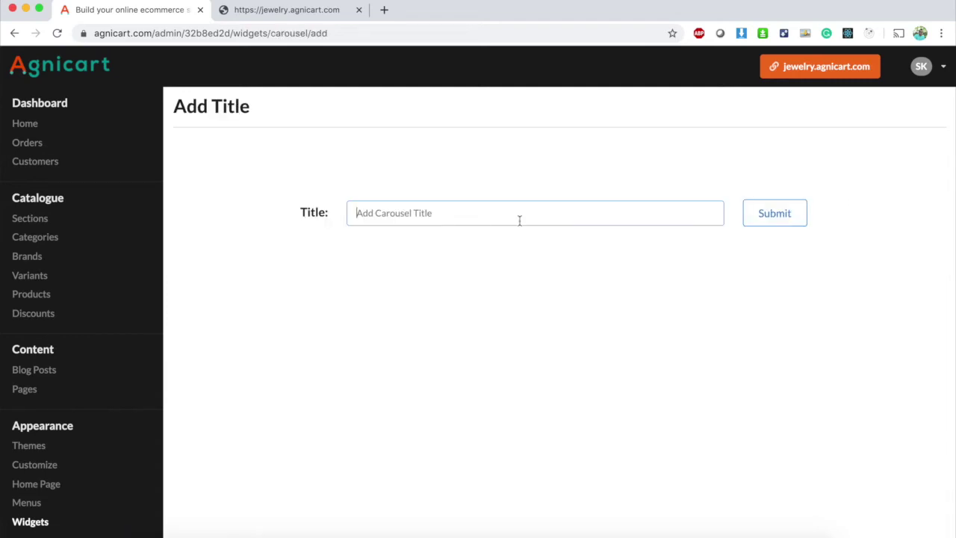
text(Home Page Carousal)
click(779, 219)
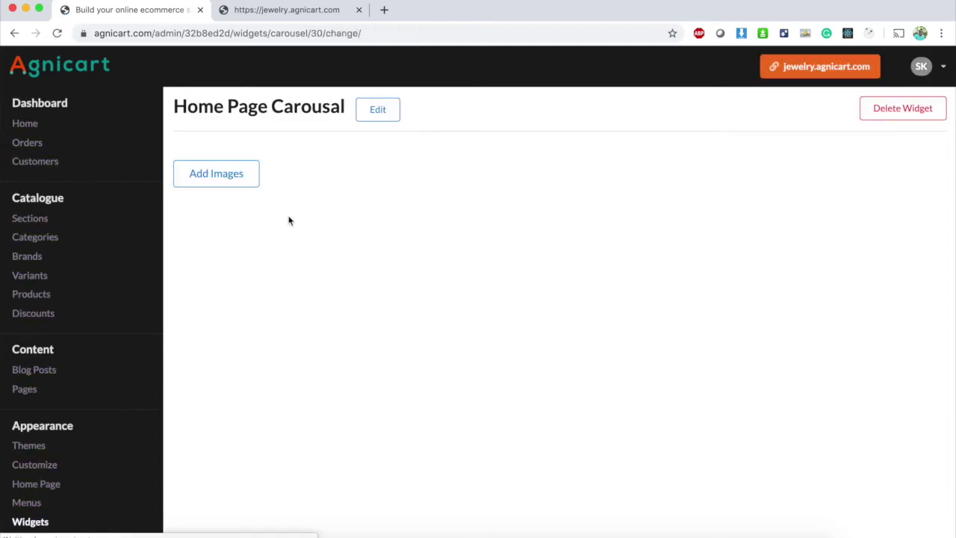
Add Carousal1.jpg as the carousel's first image, leaving the heading, button and sort order fields blank.
click(215, 175)
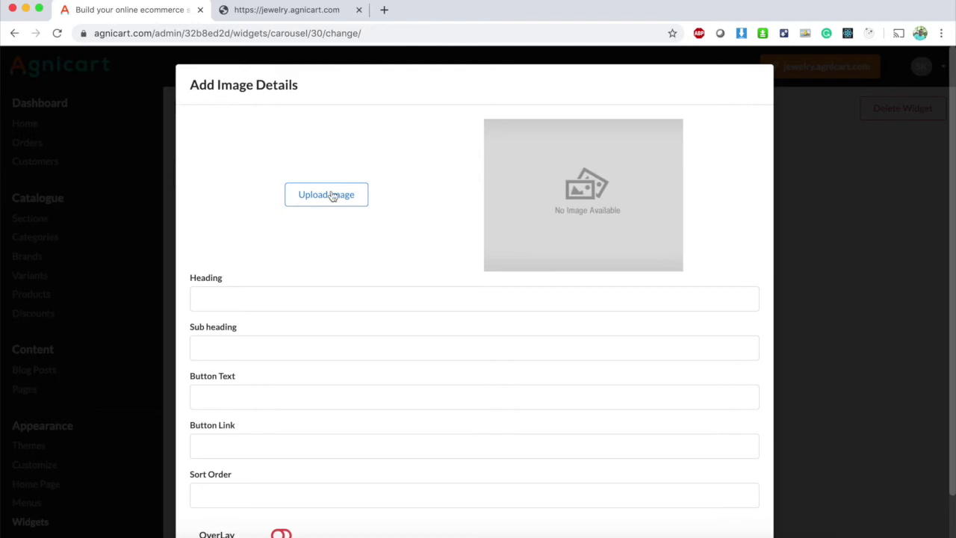
click(331, 195)
click(307, 103)
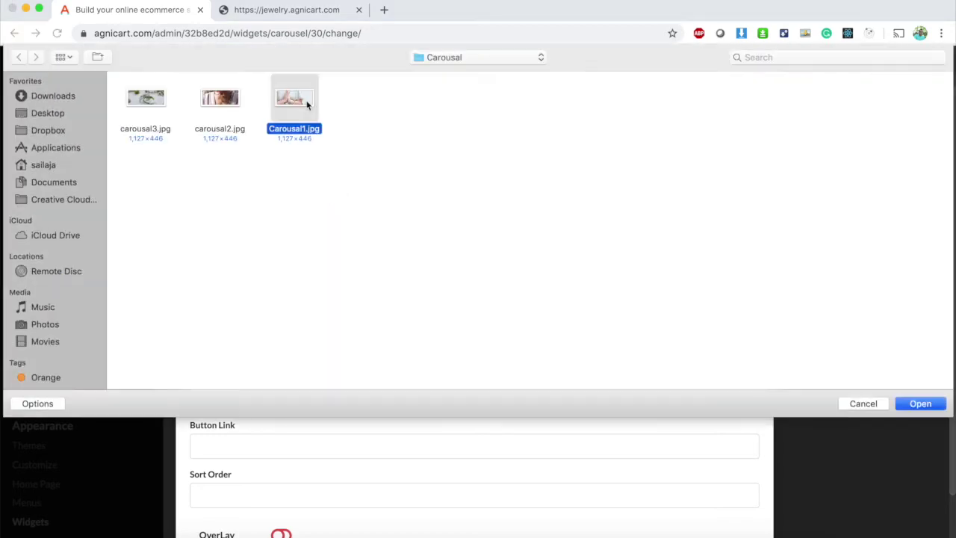
click(930, 403)
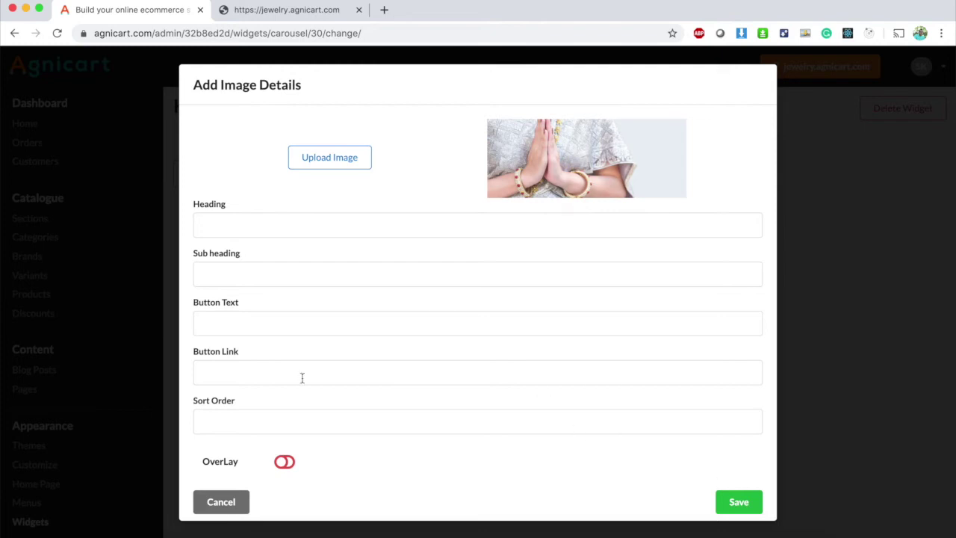
click(230, 326)
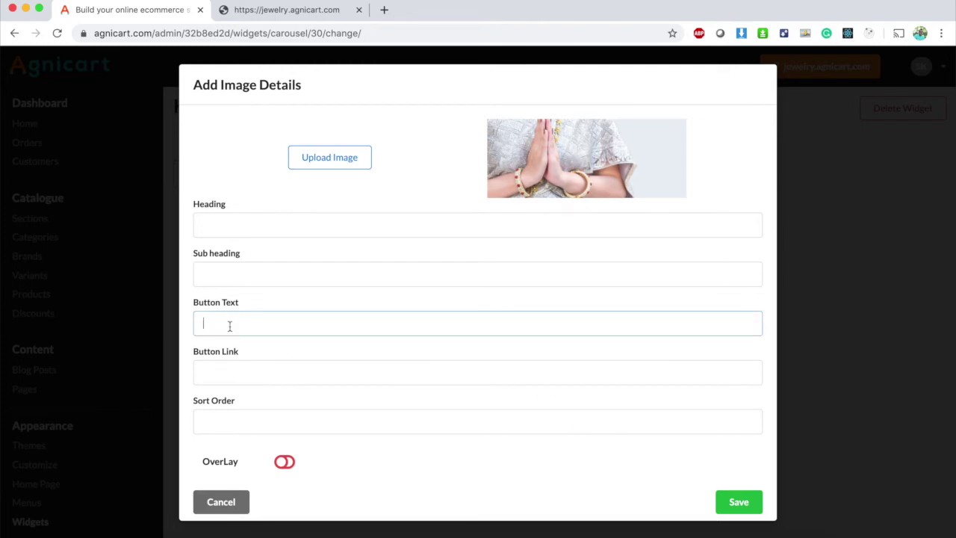
click(635, 483)
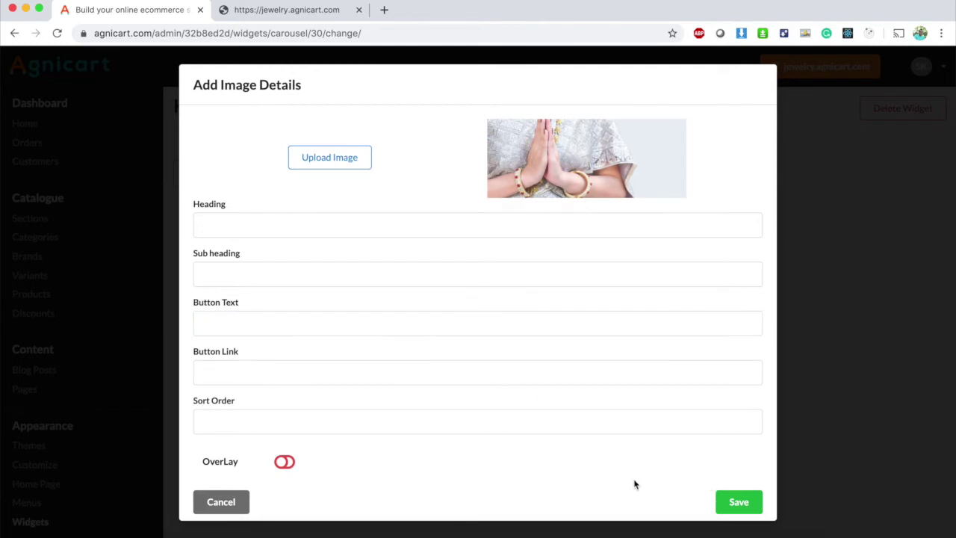
click(747, 508)
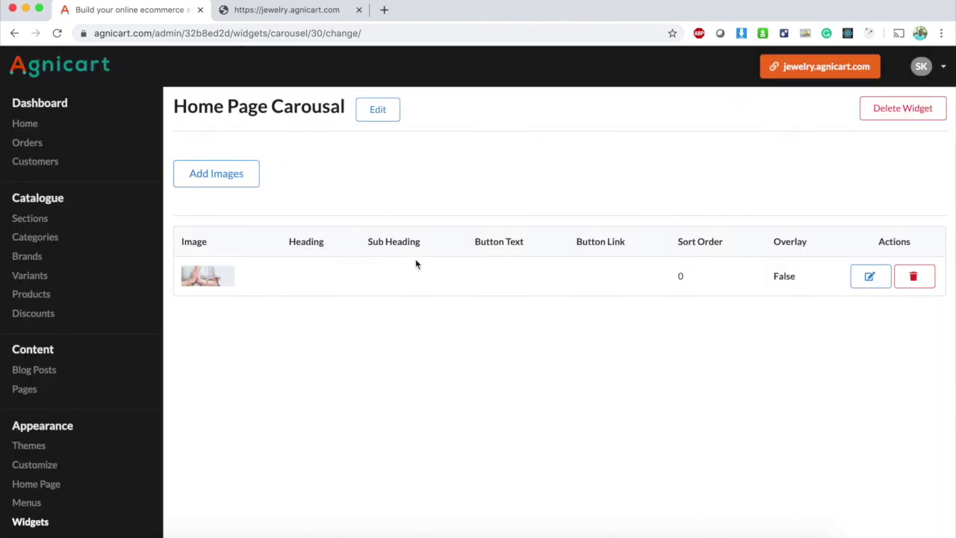
Add carousal2.jpg as the second image of the Home Page Carousal widget and save it.
click(219, 174)
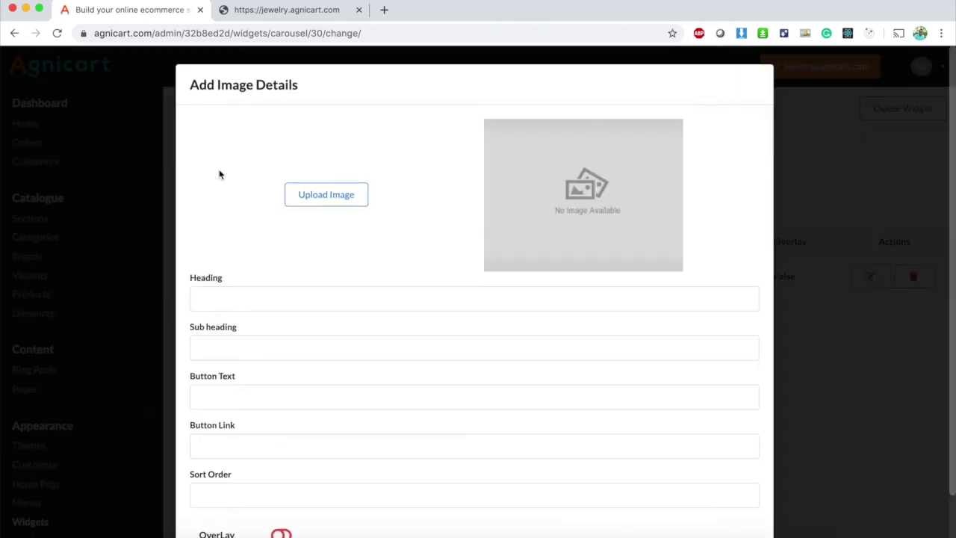
click(319, 196)
click(221, 104)
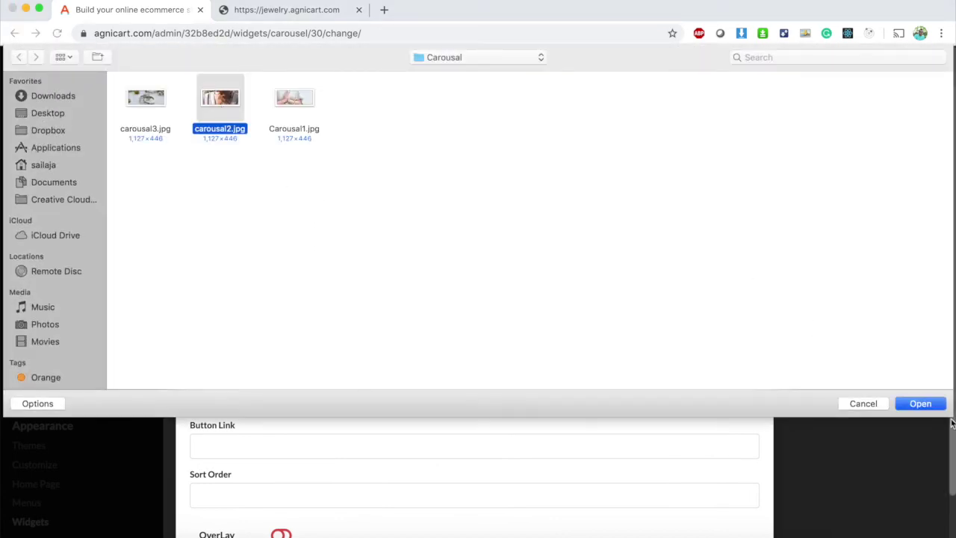
click(920, 404)
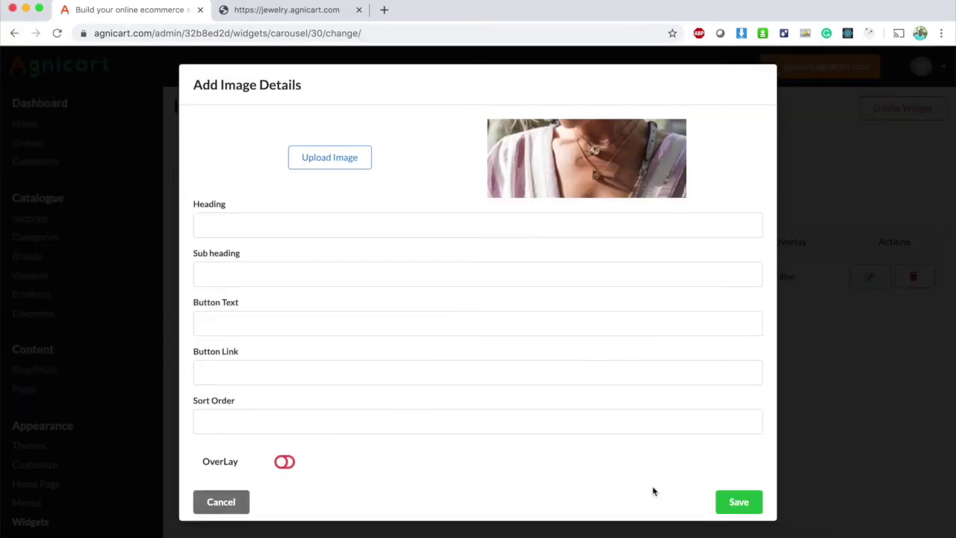
click(739, 503)
Add carousal3.jpg as the third image of the Home Page Carousal widget and save it.
click(205, 178)
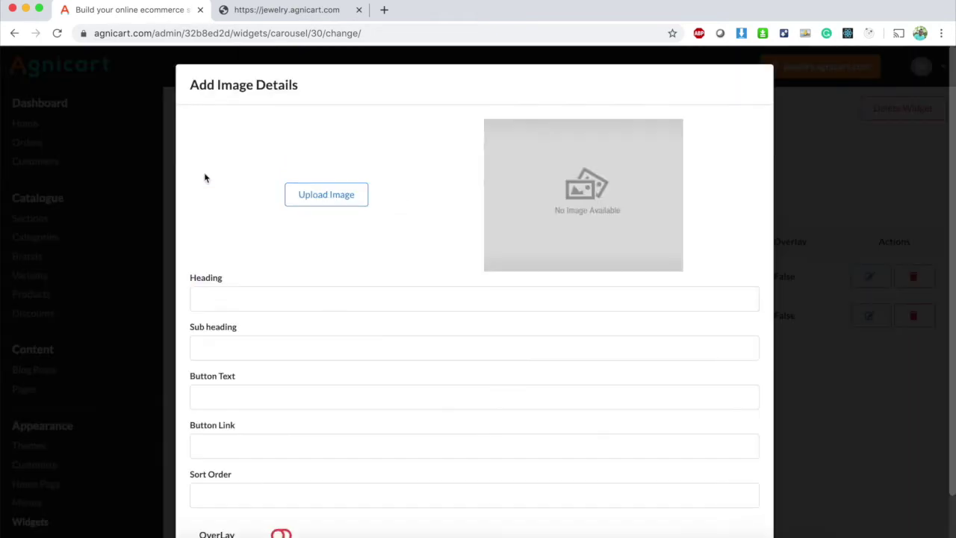
click(345, 203)
click(147, 105)
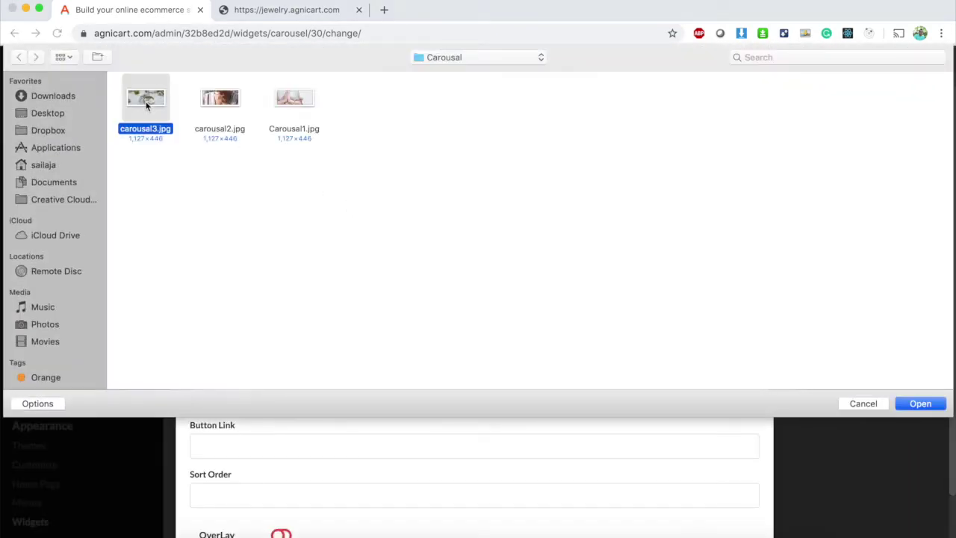
click(919, 407)
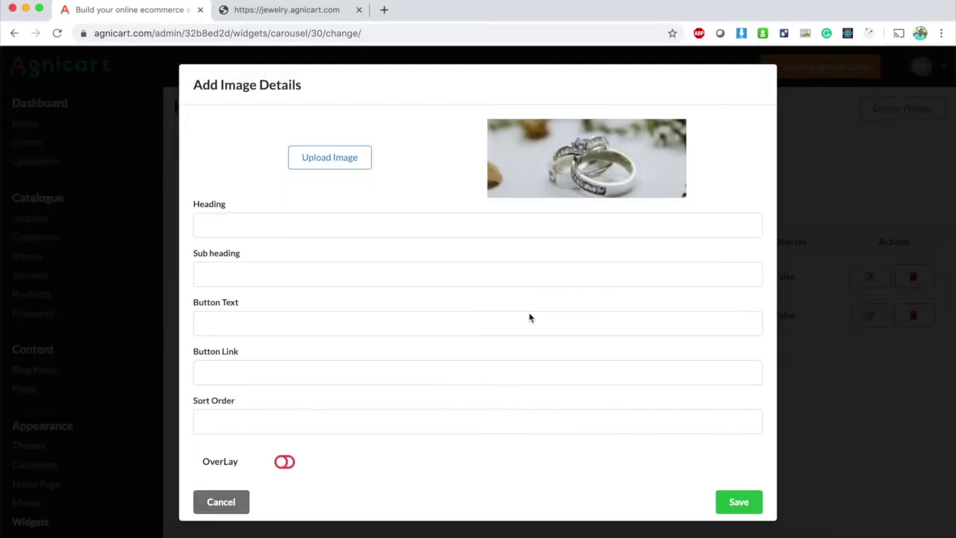
click(739, 501)
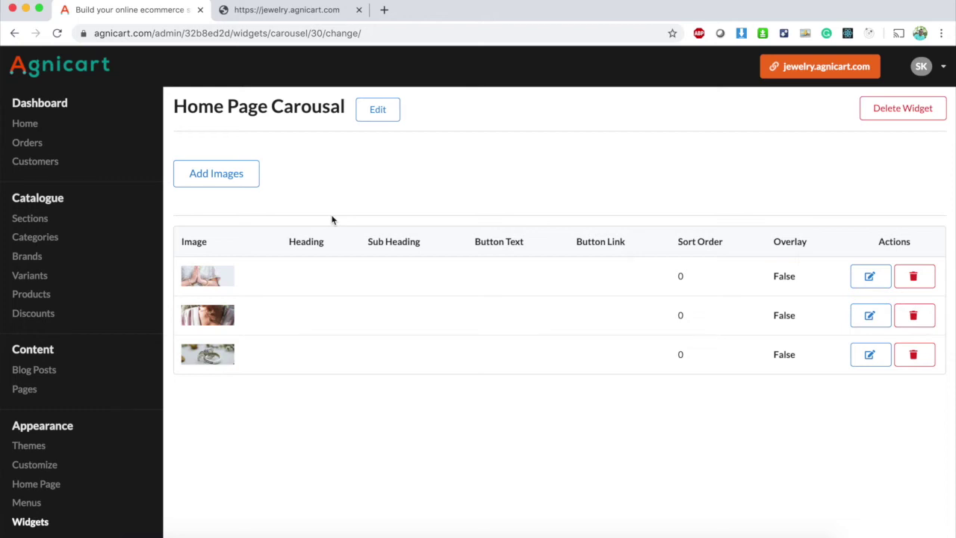
Reload the jewelry.agnicart.com storefront to check its home page for the new carousel.
scroll(322, 386, down, 2)
scroll(322, 386, up, 2)
scroll(323, 386, down, 2)
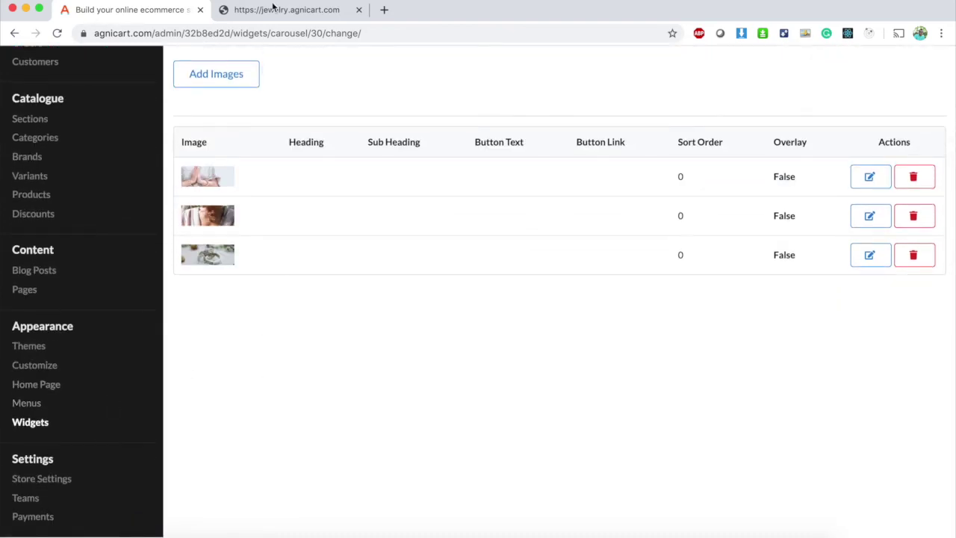
click(299, 13)
click(296, 33)
key(Return)
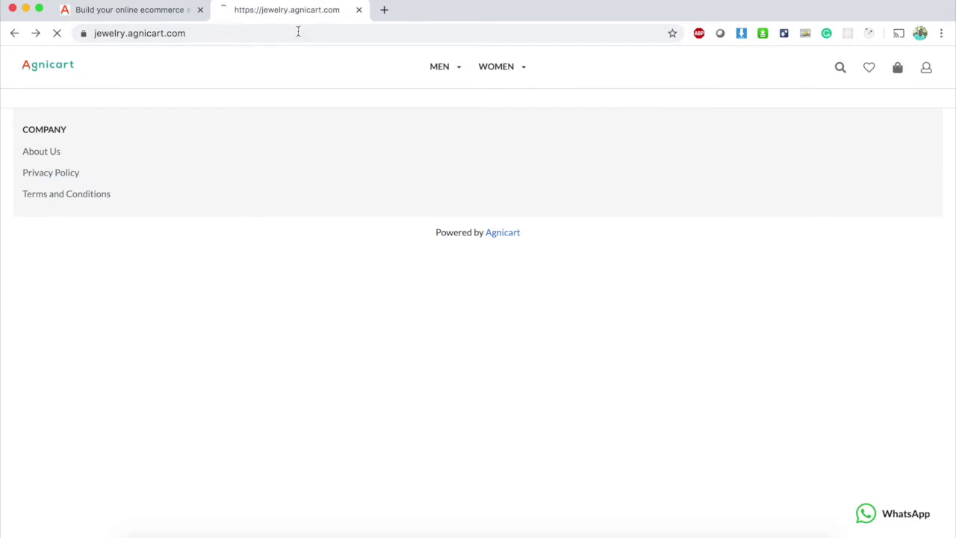
Add a home page widget of type Carousel that uses Home Page Carousal, with sort order 0.
click(138, 13)
click(43, 386)
scroll(234, 484, down, 3)
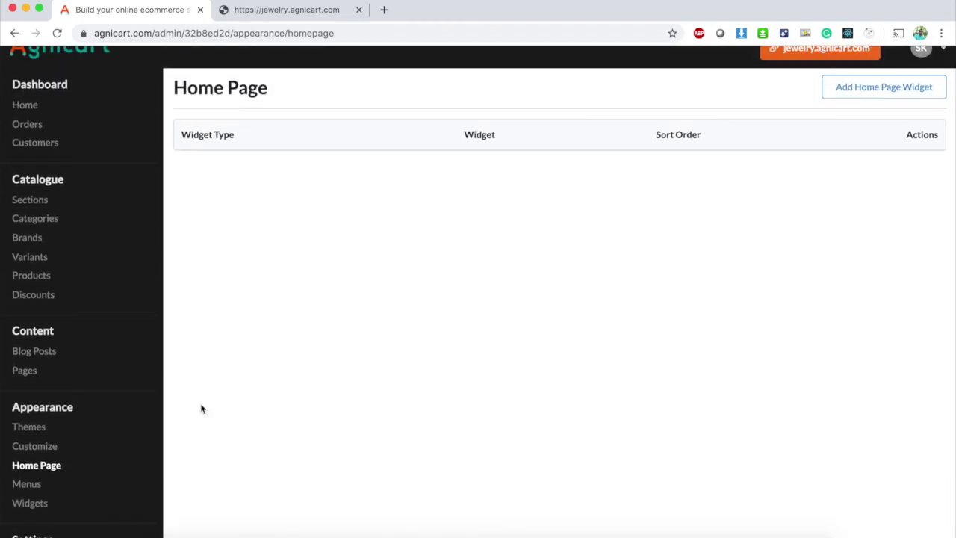
scroll(475, 320, up, 1)
click(898, 115)
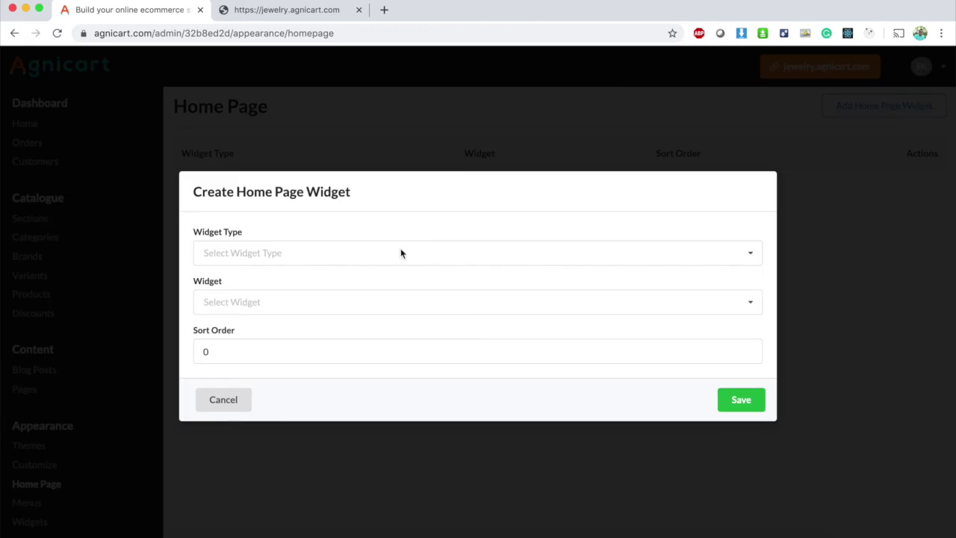
click(277, 253)
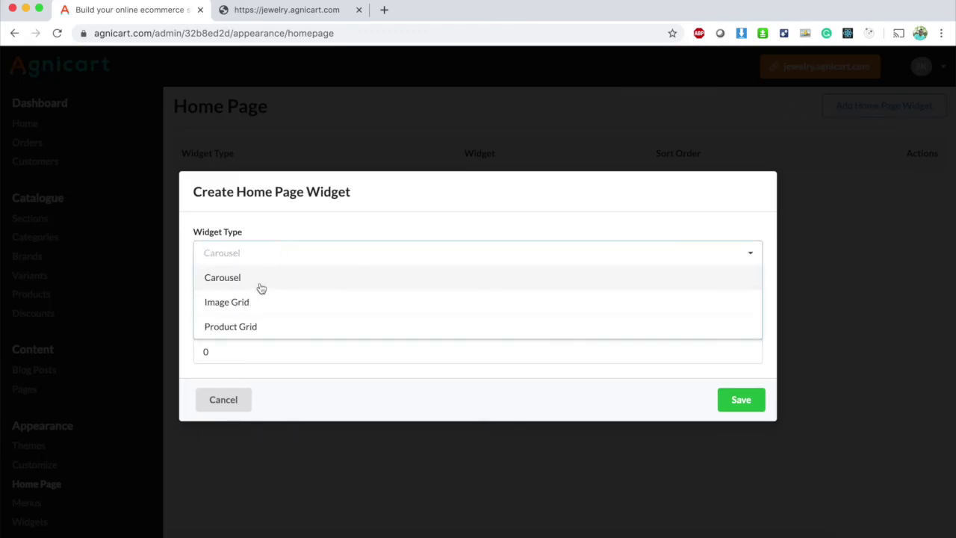
click(260, 284)
click(228, 304)
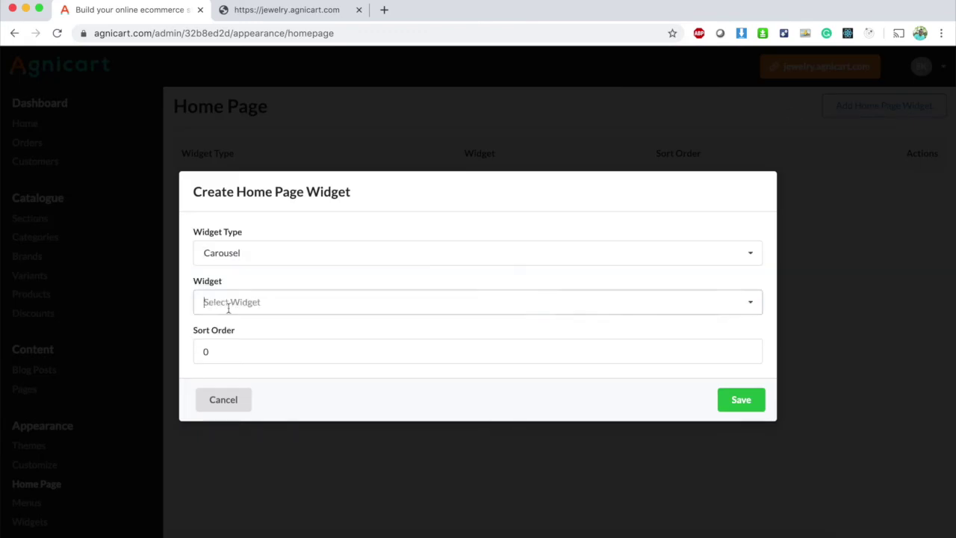
click(245, 329)
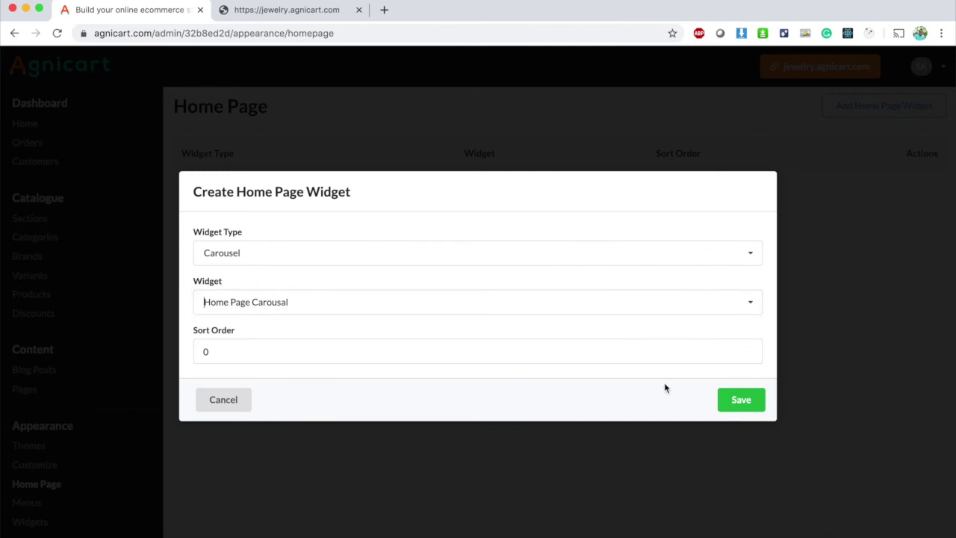
click(749, 402)
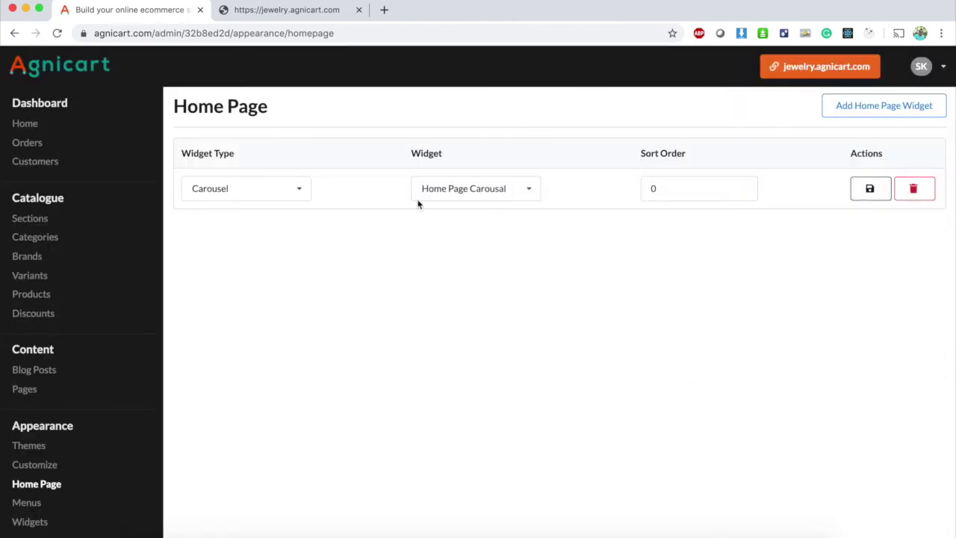
Reload the storefront and view the second and third carousel slides on its home page.
click(299, 13)
click(278, 33)
key(Return)
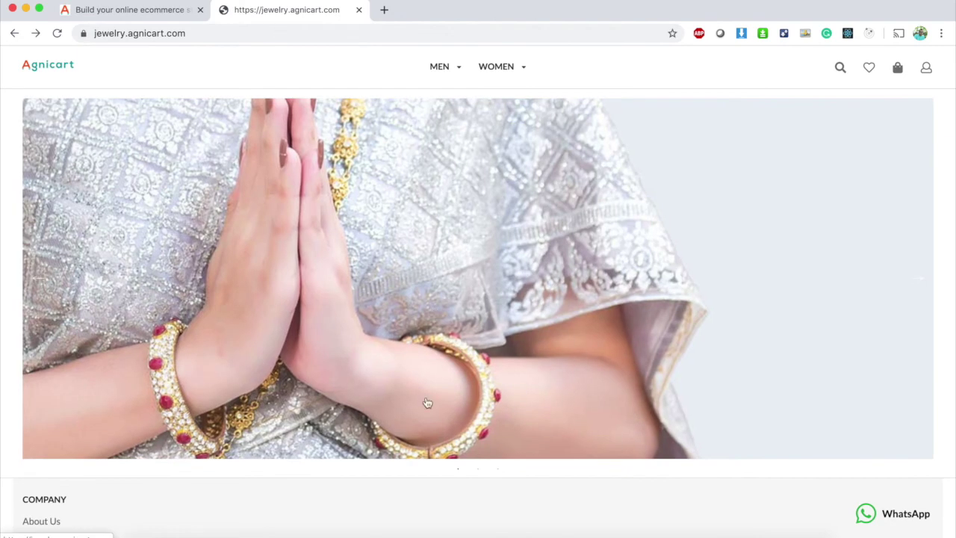
click(478, 469)
click(497, 469)
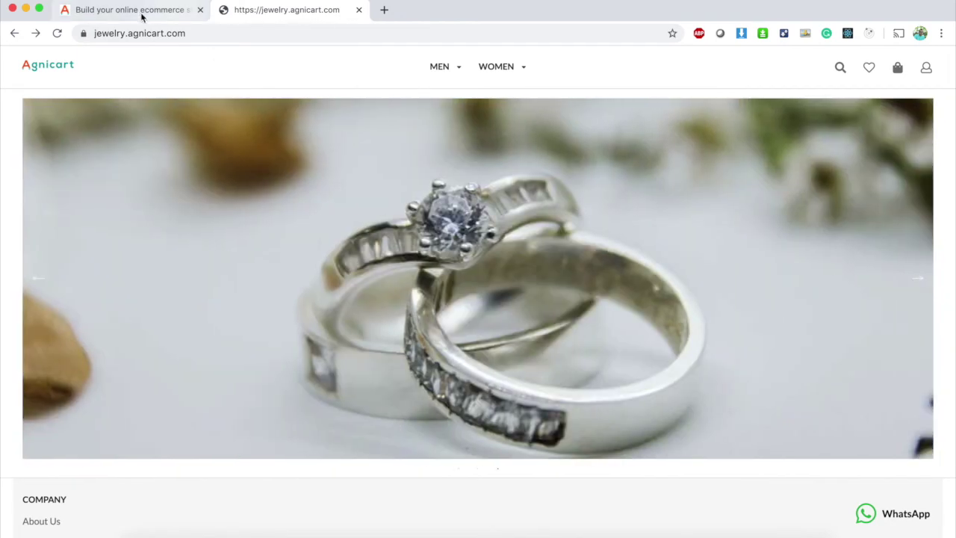
Open the Home Page Carousal widget for editing in the store admin.
click(152, 15)
scroll(162, 420, down, 1)
scroll(163, 420, down, 2)
click(31, 433)
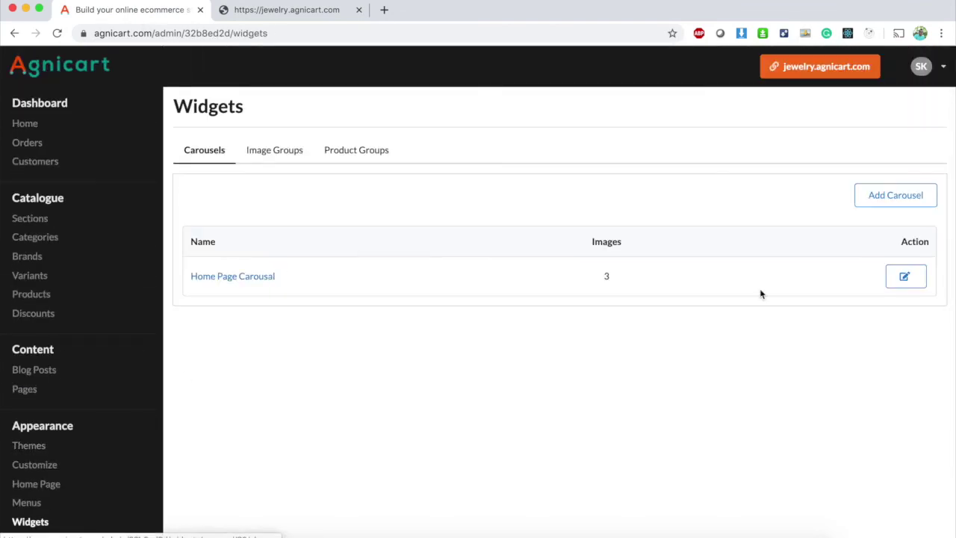
click(907, 276)
mouse_move(204, 351)
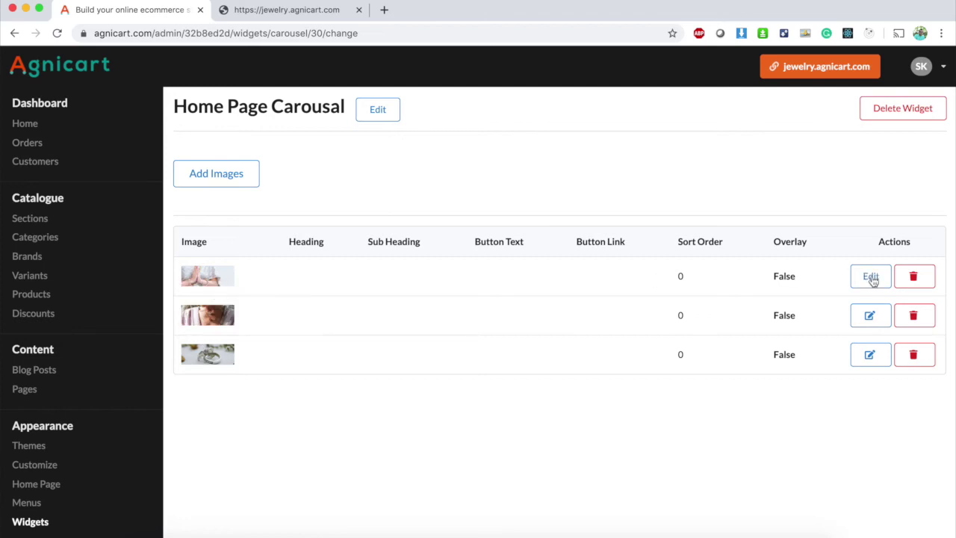
Edit the carousel's first image and set its button text to "Shop Now".
click(871, 277)
click(215, 317)
text(Shop)
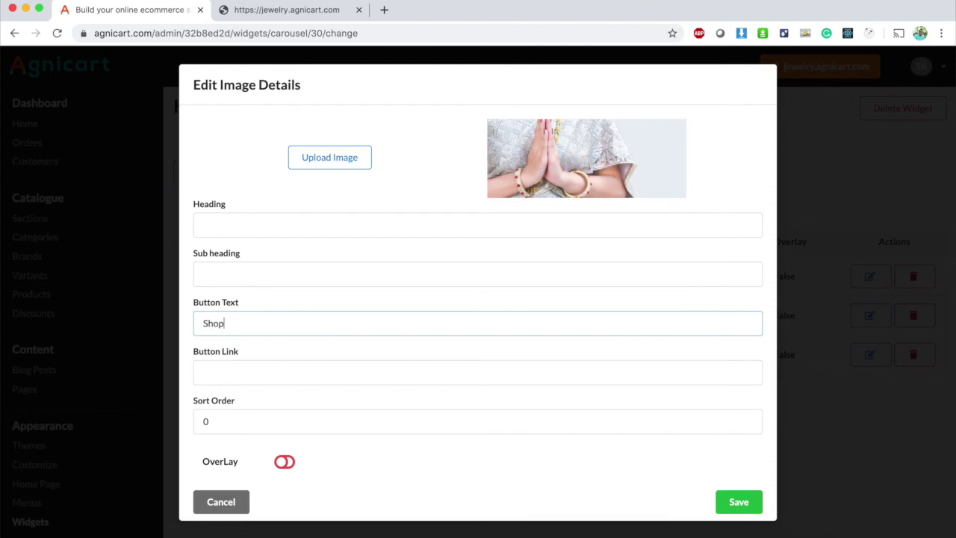
text( Now)
click(235, 368)
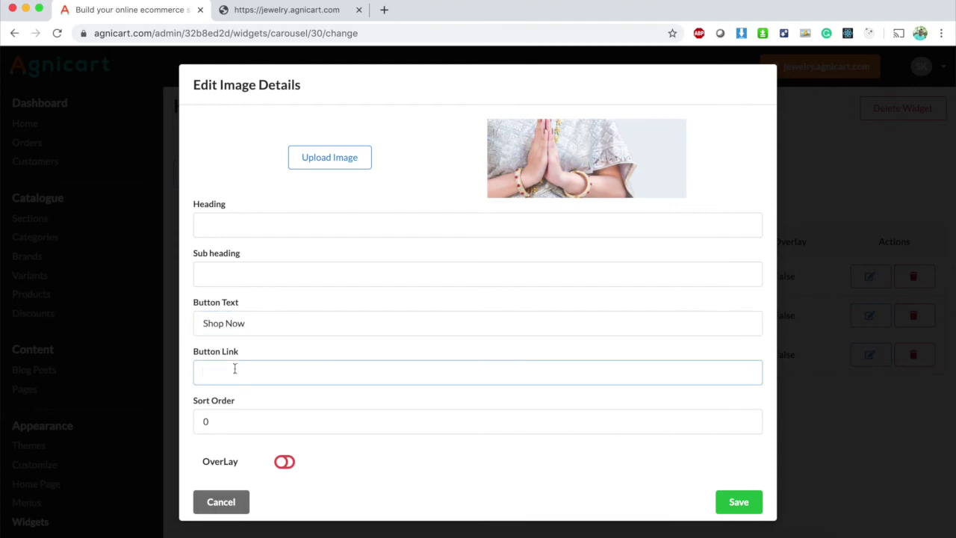
text(/n)
key(BackSpace)
text(new)
key(BackSpace)
key(BackSpace)
key(BackSpace)
text(mens)
key(BackSpace)
key(BackSpace)
key(BackSpace)
key(BackSpace)
key(BackSpace)
Set the first image's button link to /women/necklace and save the image details.
text(/women/necklace)
click(738, 502)
mouse_move(209, 358)
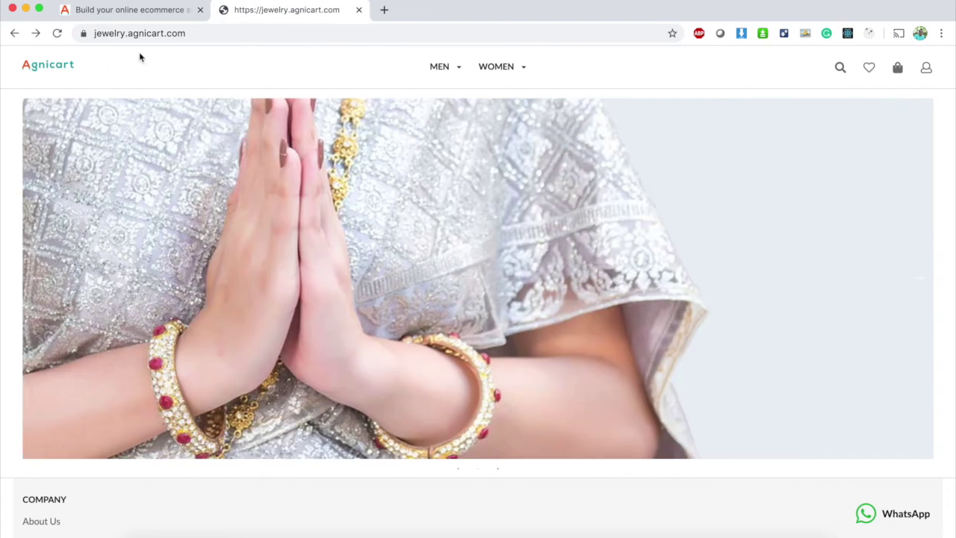
Reload the storefront, bring up the first carousel slide and follow its Shop Now link.
click(161, 34)
key(Return)
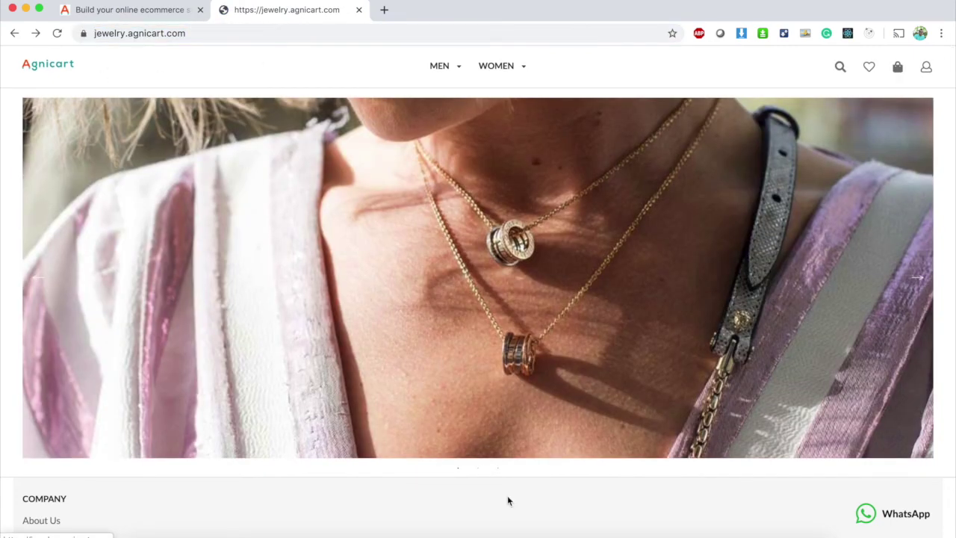
click(498, 469)
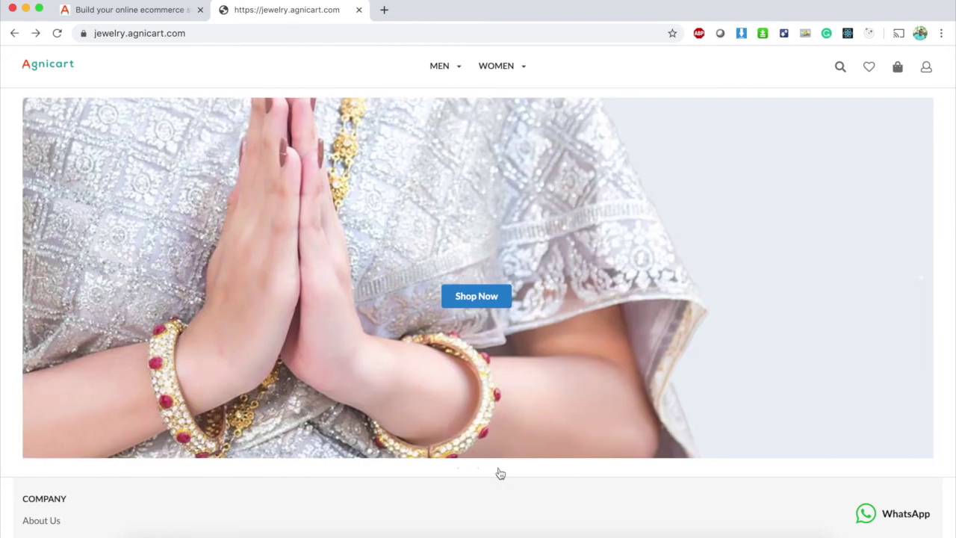
click(481, 298)
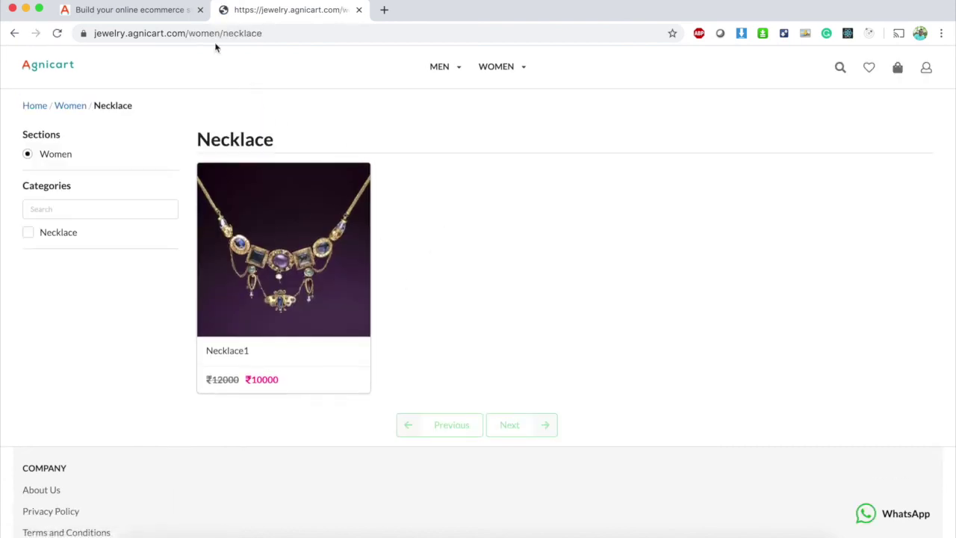
Check the full web address of the opened Necklace category page.
click(294, 33)
click(294, 32)
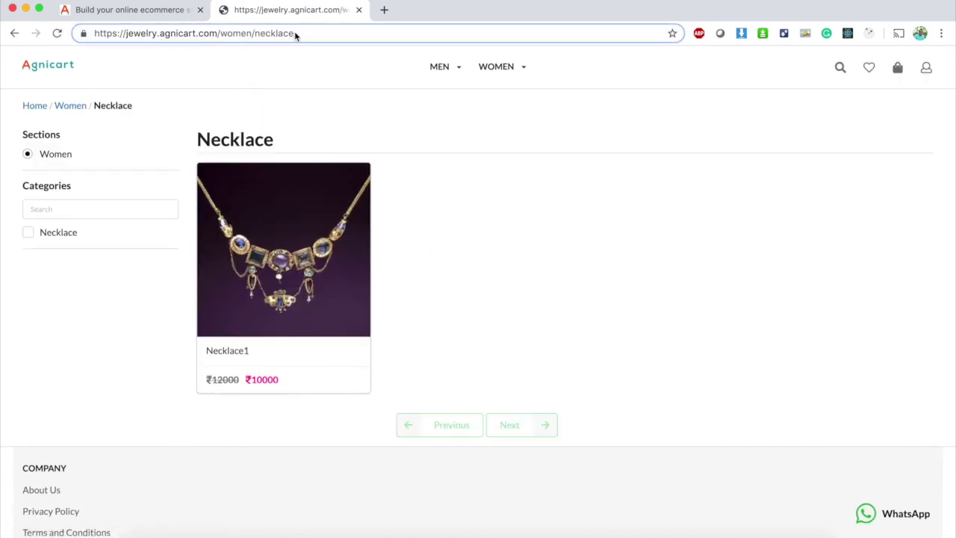
click(501, 340)
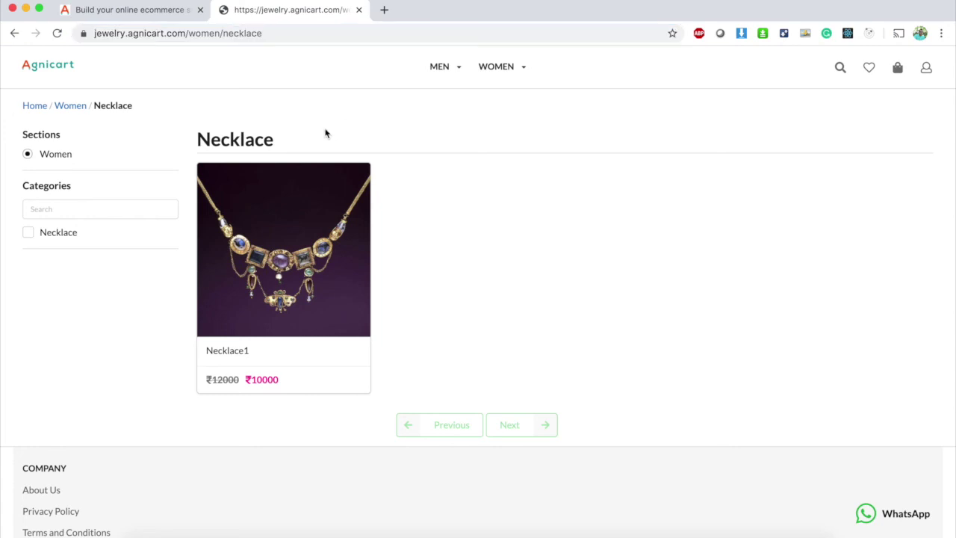